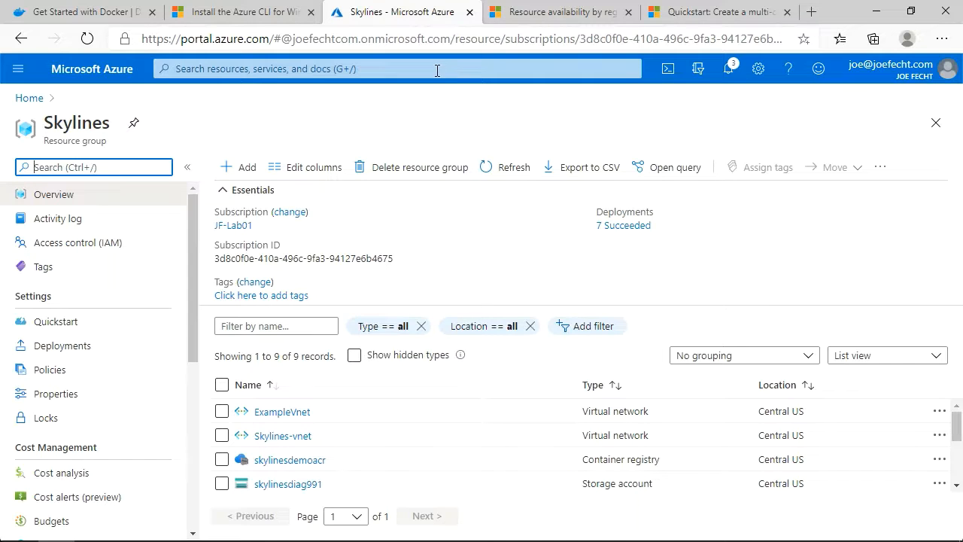
Find the Container instances service and start creating a new container instance
{"action": "left_click", "coordinate": [460, 70]}
{"action": "type", "text": "conta"}
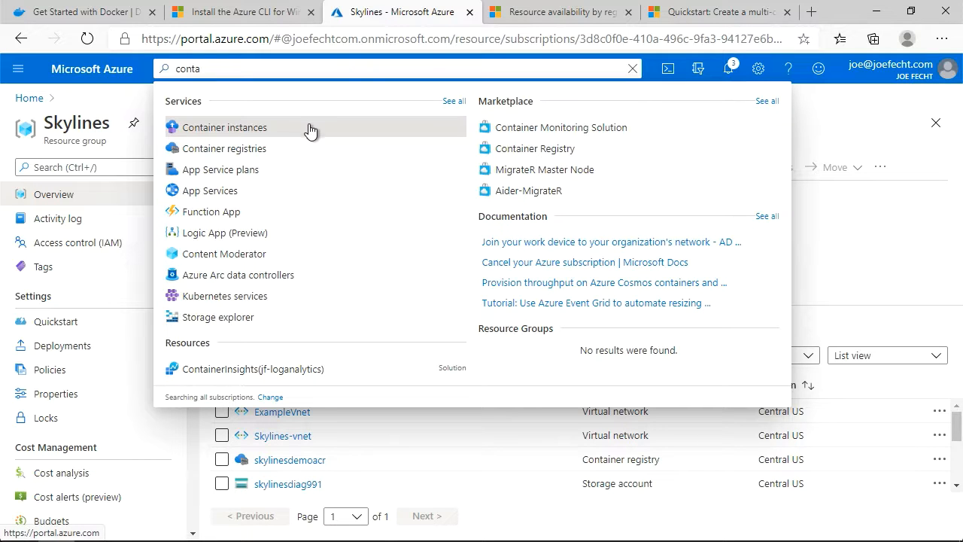
{"action": "left_click", "coordinate": [310, 127]}
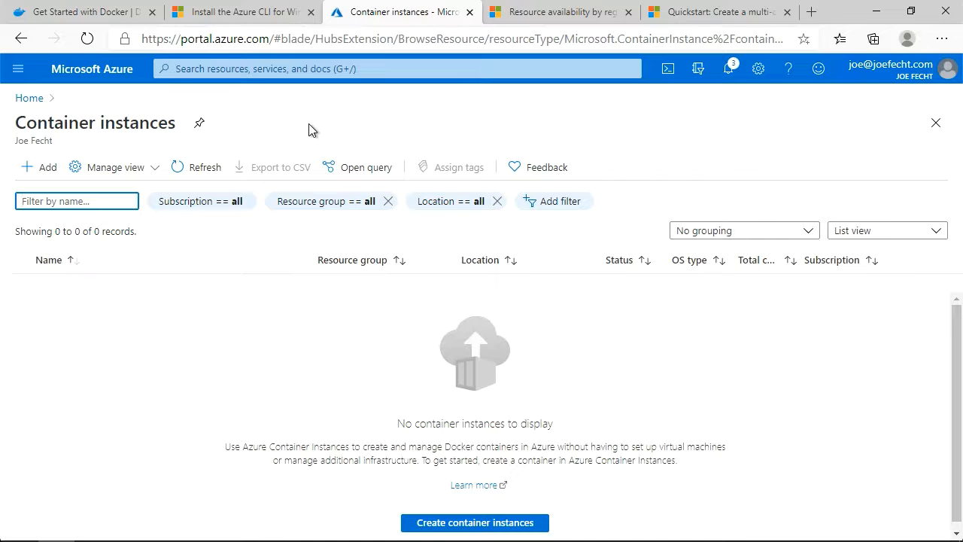
{"action": "left_click", "coordinate": [471, 522]}
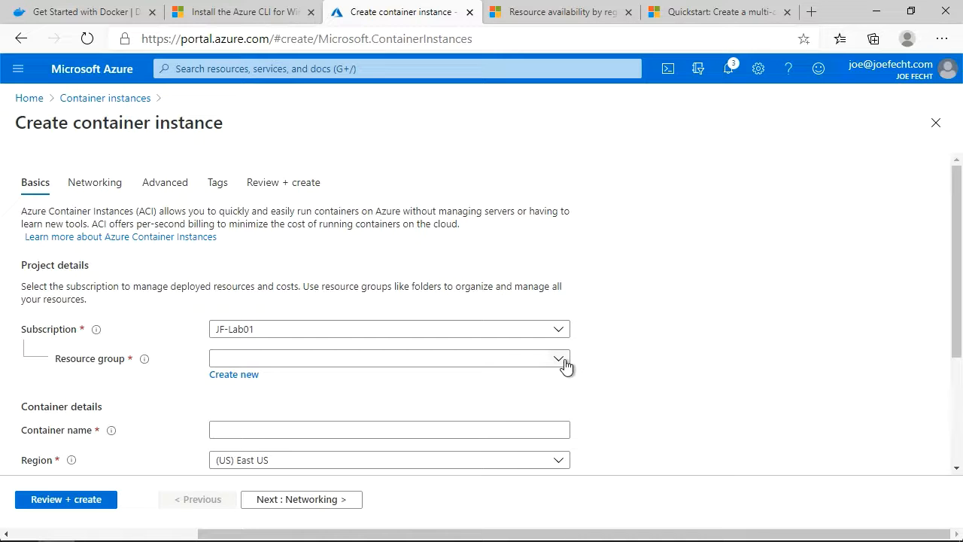
Assign the container instance to the Skylines resource group and name it demo-aci
{"action": "left_click", "coordinate": [565, 361]}
{"action": "left_click_drag", "start_coordinate": [567, 224], "coordinate": [565, 262]}
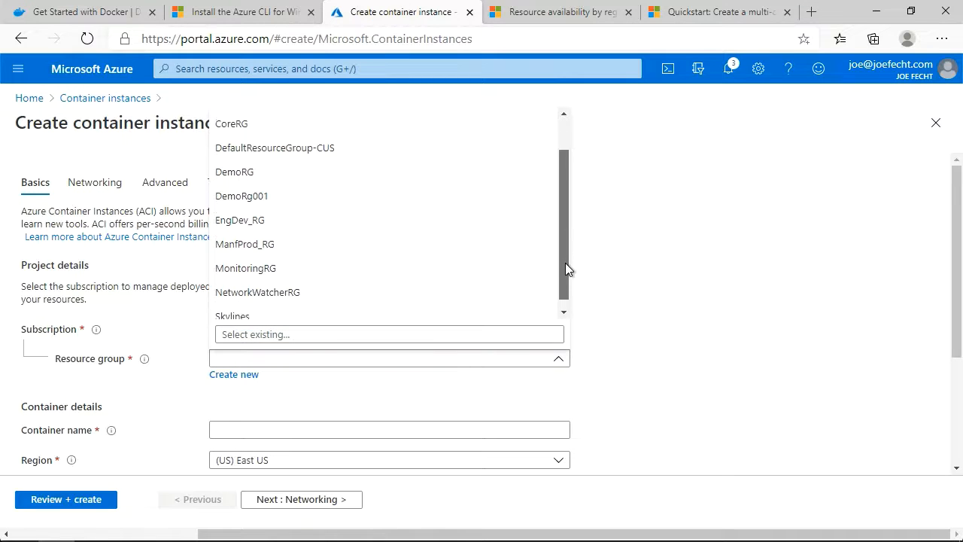
{"action": "left_click", "coordinate": [473, 307]}
{"action": "scroll", "coordinate": [670, 325], "scroll_direction": "down", "scroll_amount": 2}
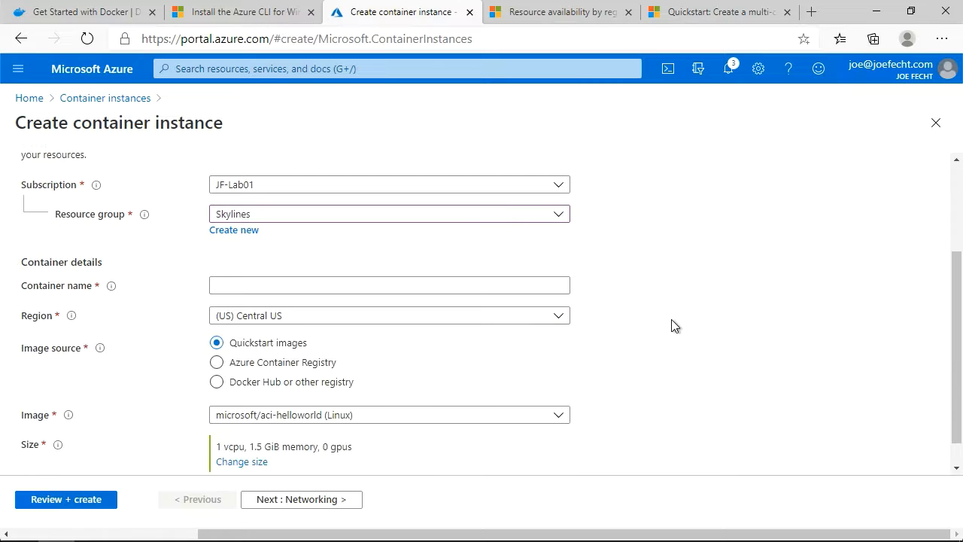
{"action": "left_click", "coordinate": [568, 286]}
{"action": "type", "text": "demo-aci"}
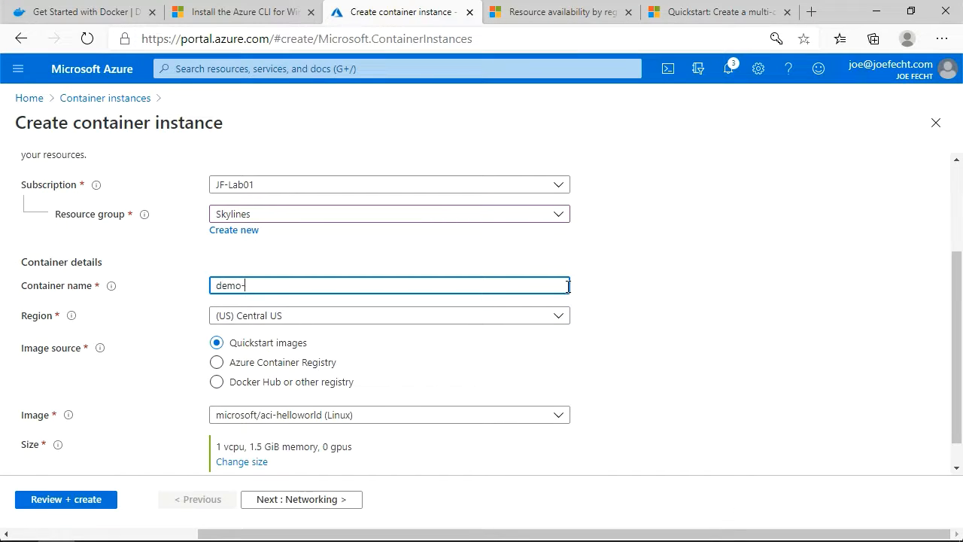
{"action": "left_click", "coordinate": [663, 378]}
{"action": "scroll", "coordinate": [664, 378], "scroll_direction": "down", "scroll_amount": 1}
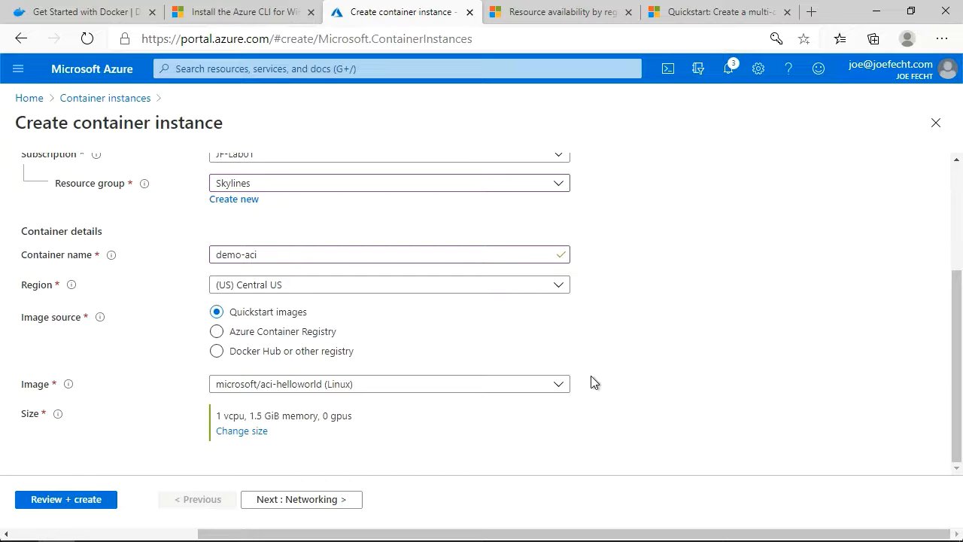
{"action": "left_click", "coordinate": [566, 386]}
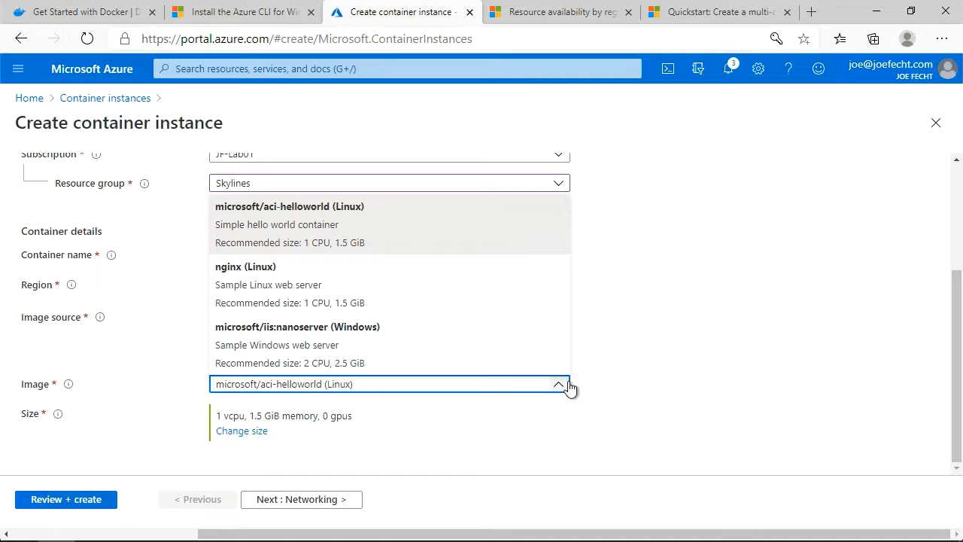
{"action": "left_click", "coordinate": [652, 365]}
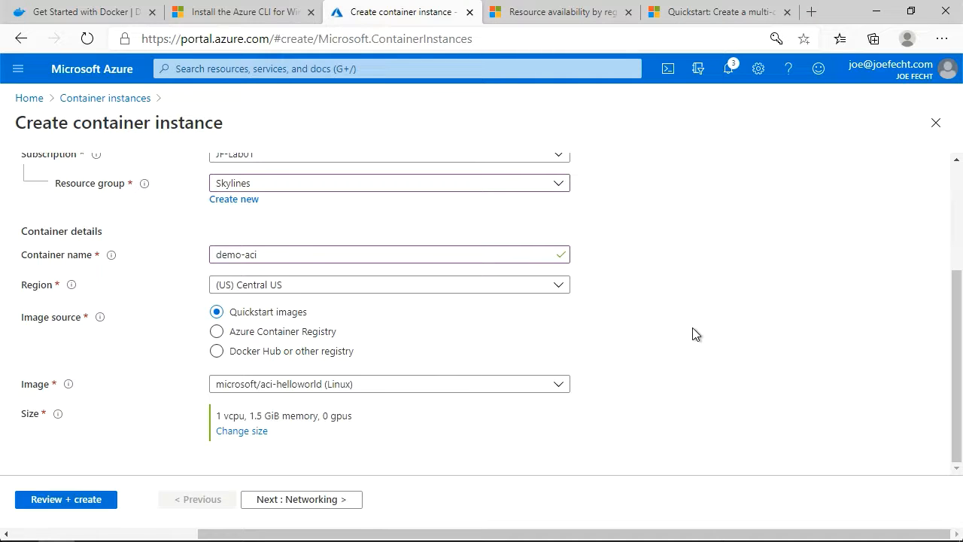
{"action": "left_click", "coordinate": [349, 352]}
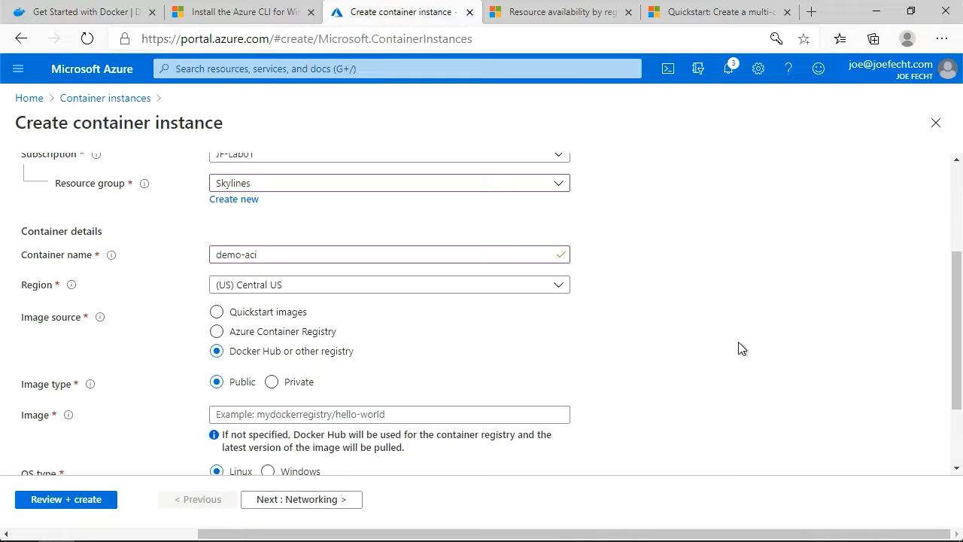
{"action": "scroll", "coordinate": [738, 347], "scroll_direction": "down", "scroll_amount": 1}
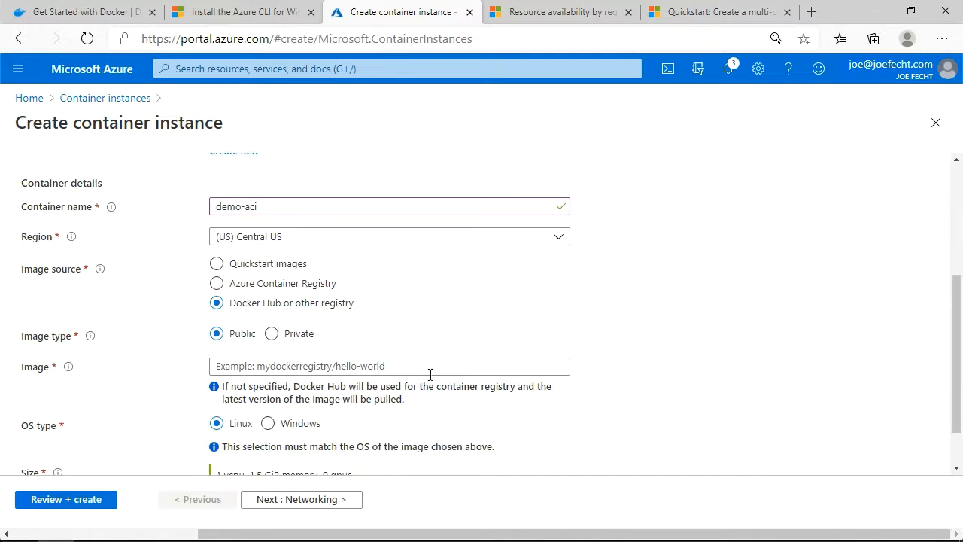
{"action": "left_click", "coordinate": [305, 338]}
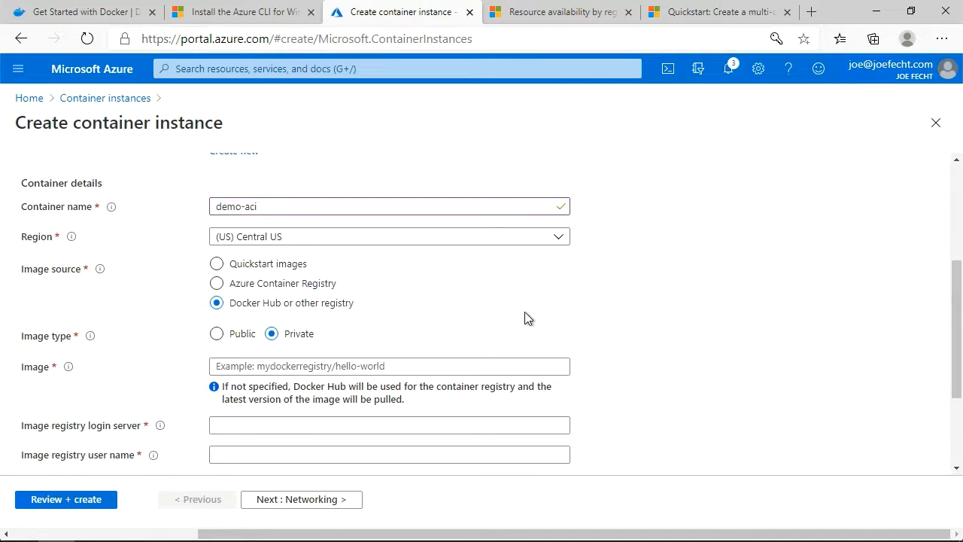
Source the demo/aspnetexample 0.1 image from the skylinesdemoacr Azure Container Registry and set the container's memory to 1 GiB
{"action": "left_click", "coordinate": [334, 291]}
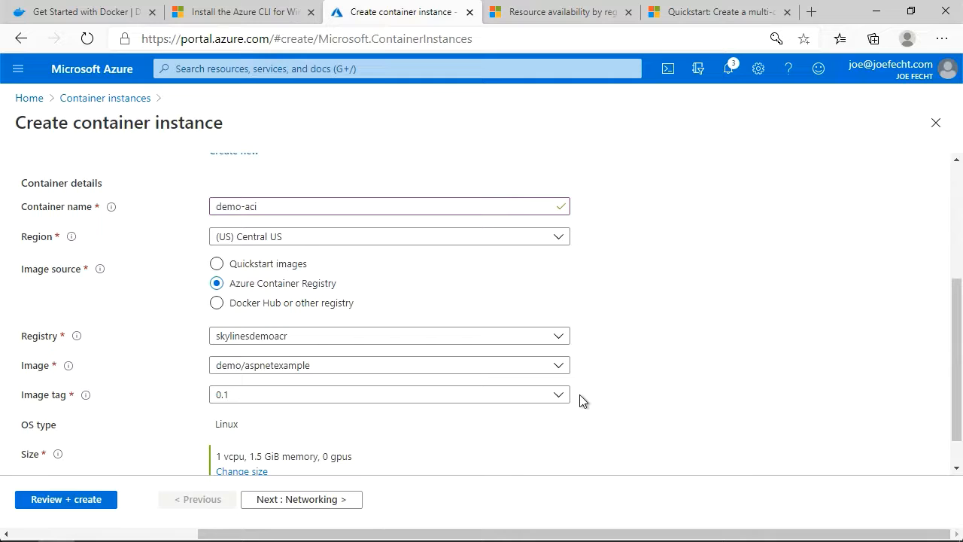
{"action": "scroll", "coordinate": [621, 397], "scroll_direction": "down", "scroll_amount": 1}
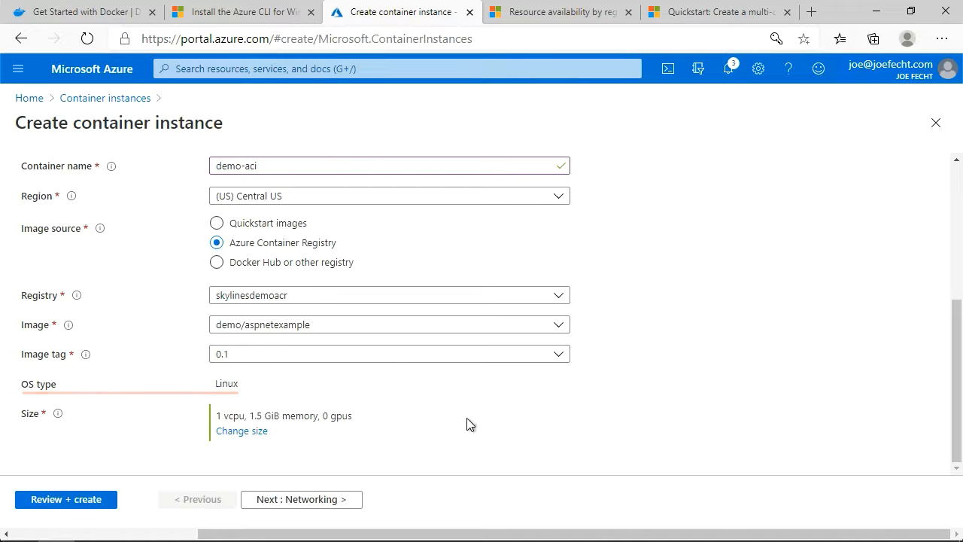
{"action": "left_click", "coordinate": [241, 430]}
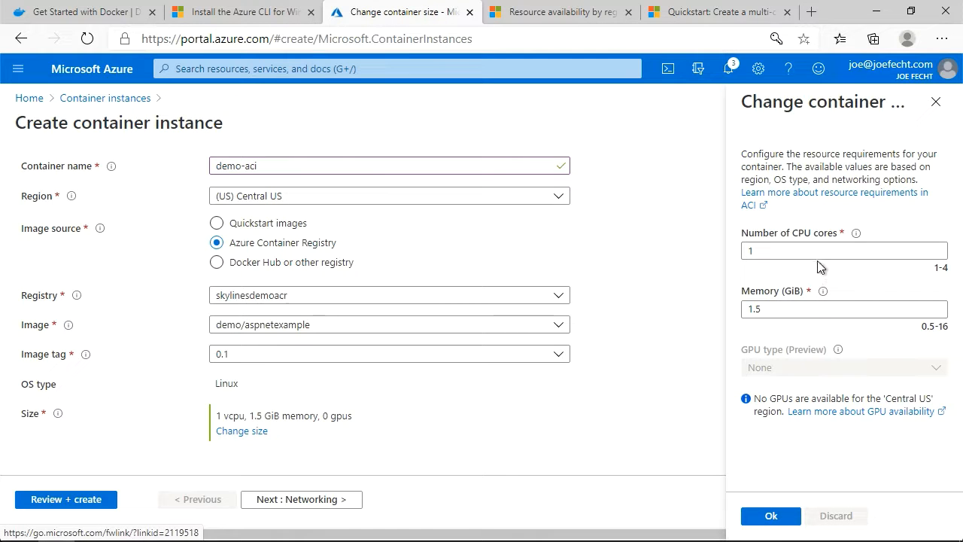
{"action": "left_click", "coordinate": [799, 308]}
{"action": "left_click_drag", "start_coordinate": [799, 308], "coordinate": [719, 304]}
{"action": "type", "text": "1"}
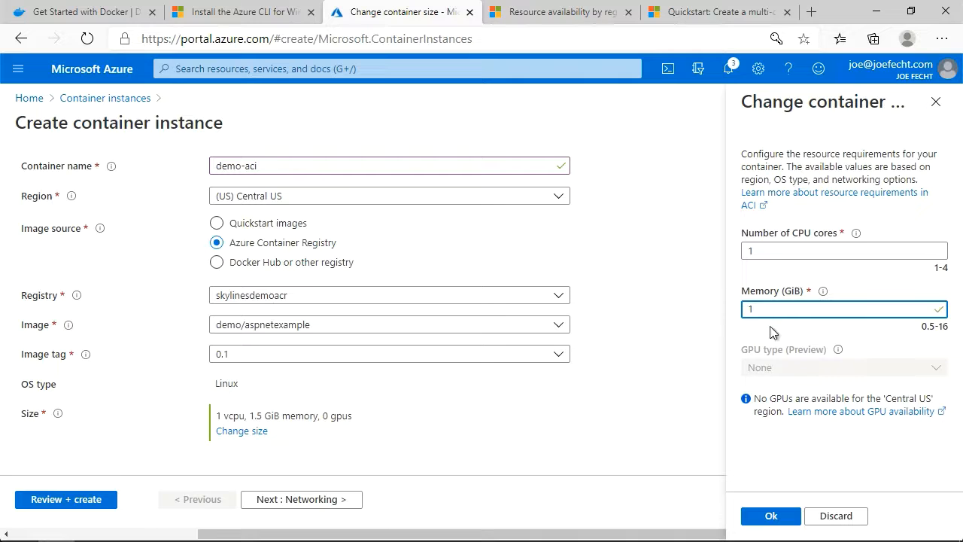
{"action": "left_click", "coordinate": [786, 435]}
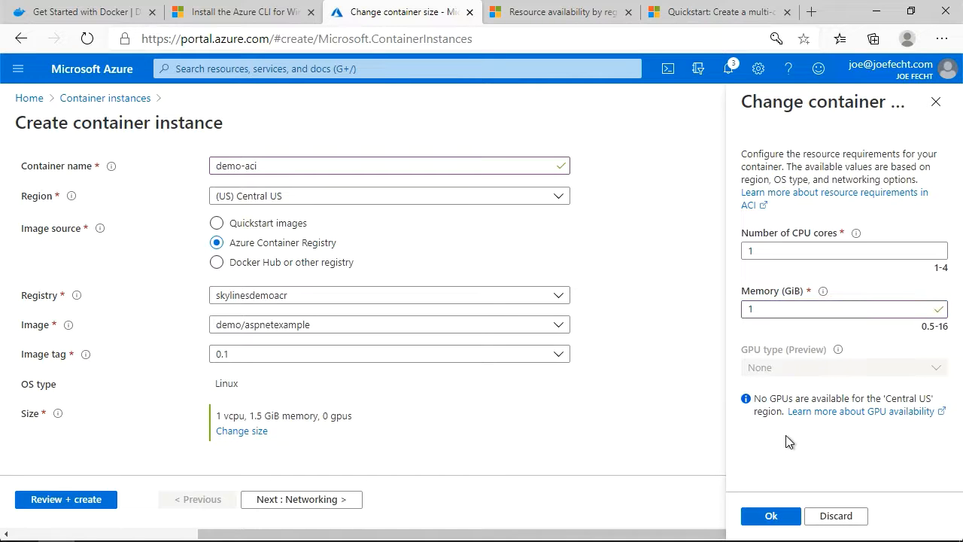
{"action": "left_click", "coordinate": [771, 516]}
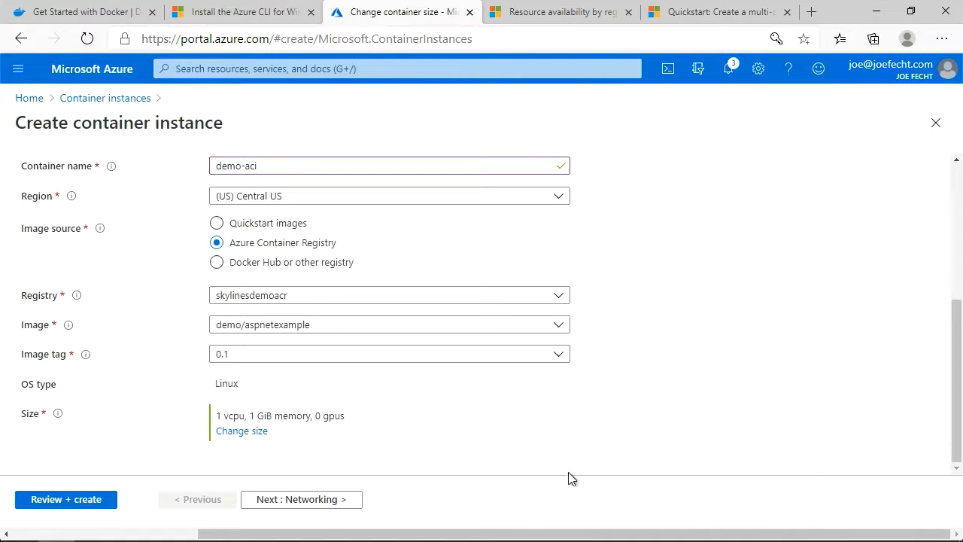
Configure public networking for the container instance with the DNS name label skylinesdemoaci
{"action": "left_click", "coordinate": [354, 509]}
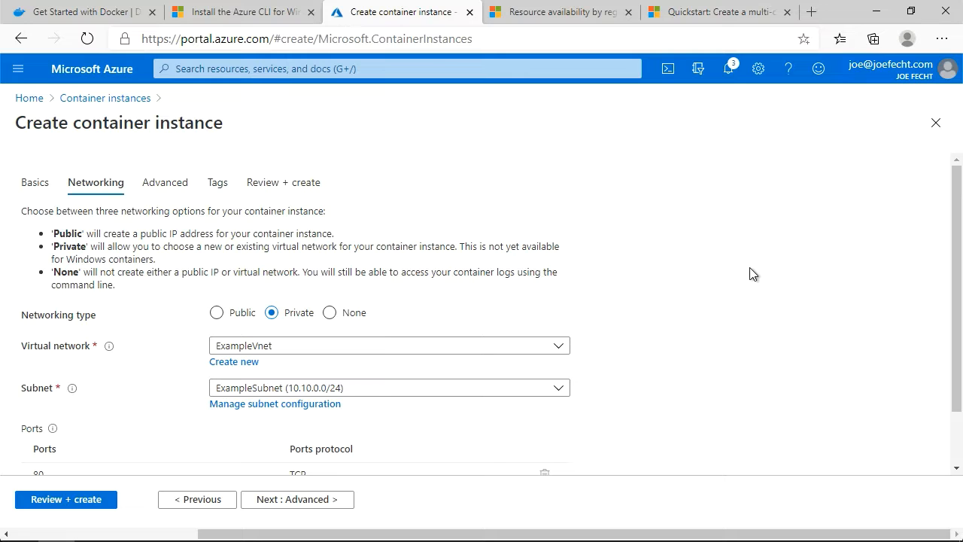
{"action": "left_click", "coordinate": [219, 312]}
{"action": "left_click", "coordinate": [405, 347]}
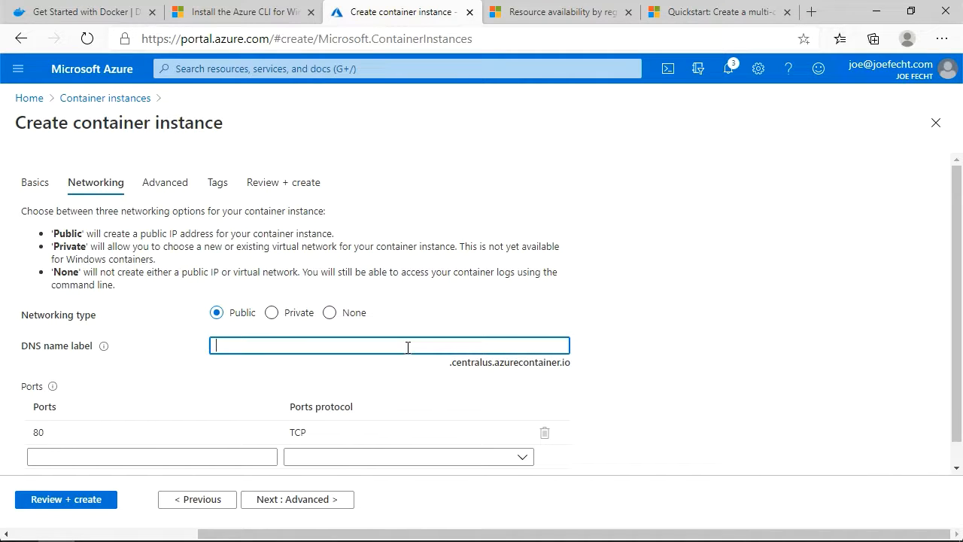
{"action": "type", "text": "skylinesdemoaci"}
{"action": "left_click", "coordinate": [637, 412]}
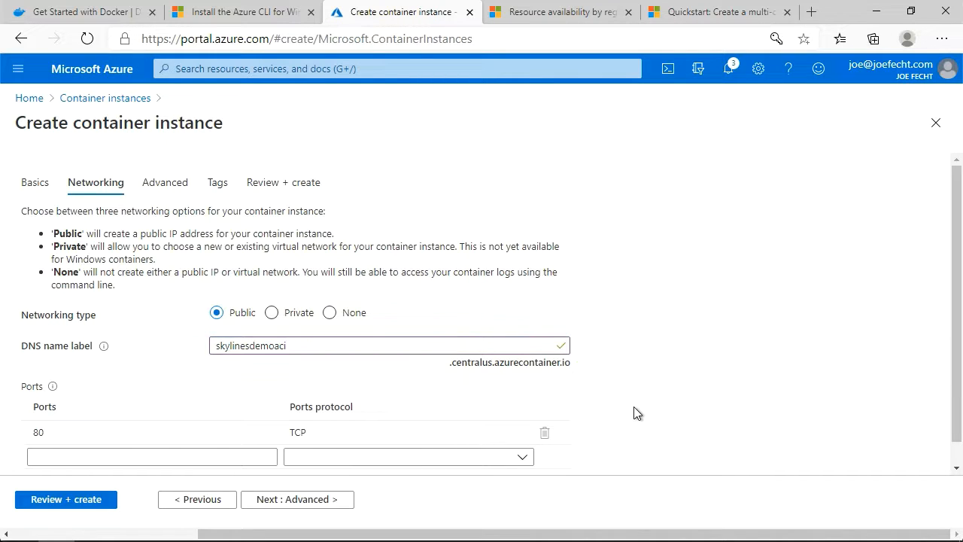
{"action": "scroll", "coordinate": [637, 412], "scroll_direction": "down", "scroll_amount": 1}
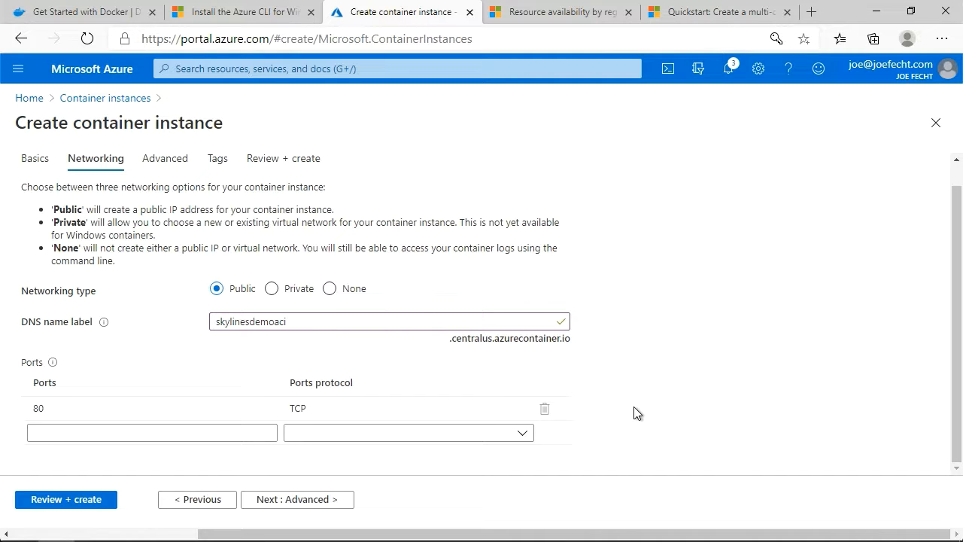
Accept the default advanced settings without adding tags, and create the container instance
{"action": "left_click", "coordinate": [347, 498]}
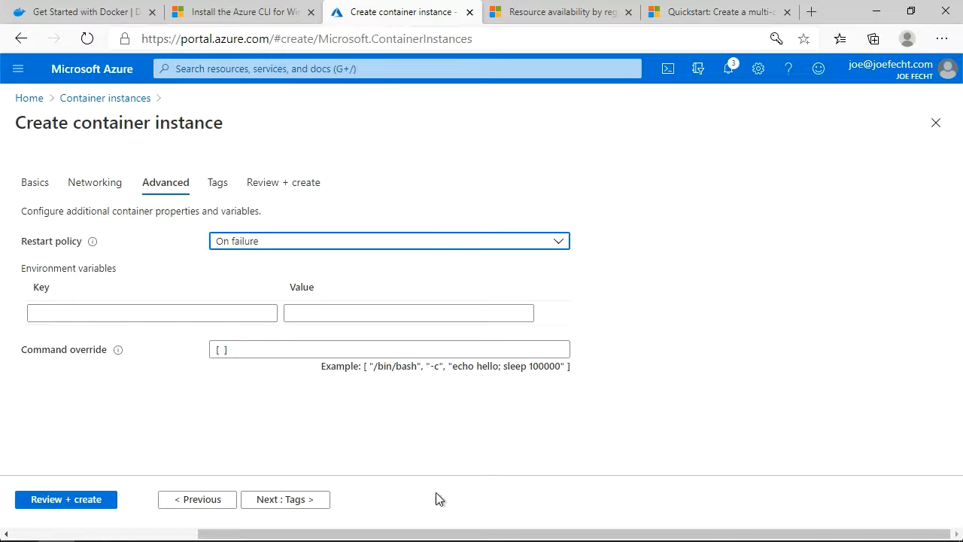
{"action": "left_click", "coordinate": [318, 505]}
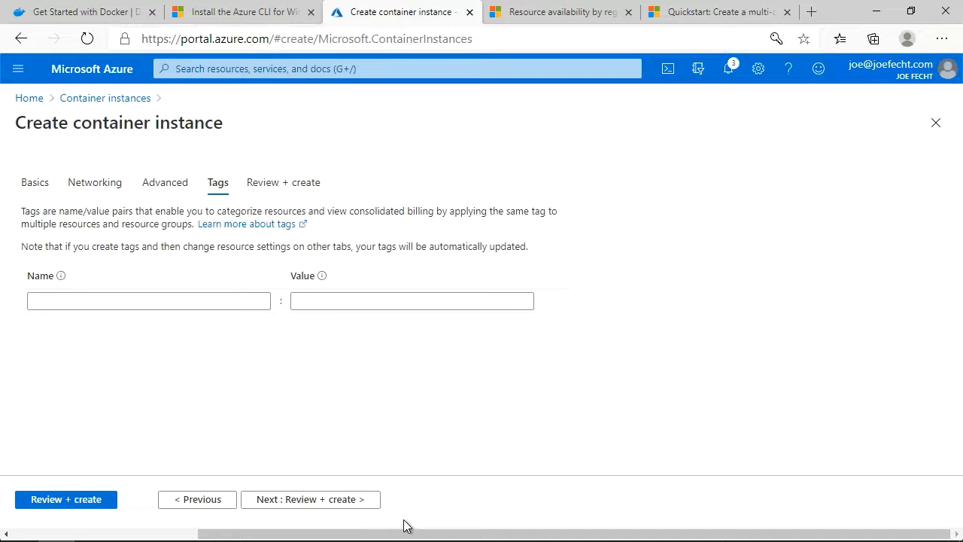
{"action": "left_click", "coordinate": [361, 506]}
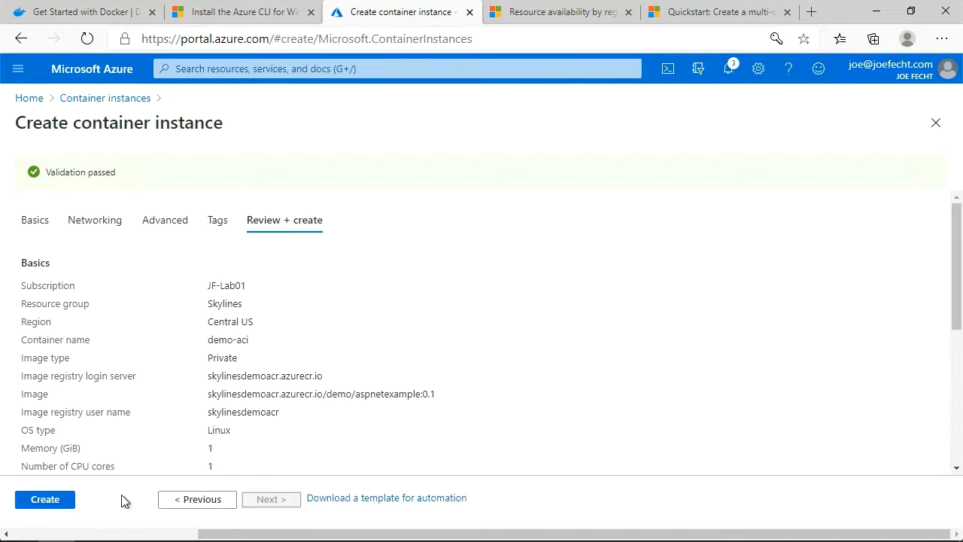
{"action": "left_click", "coordinate": [70, 500]}
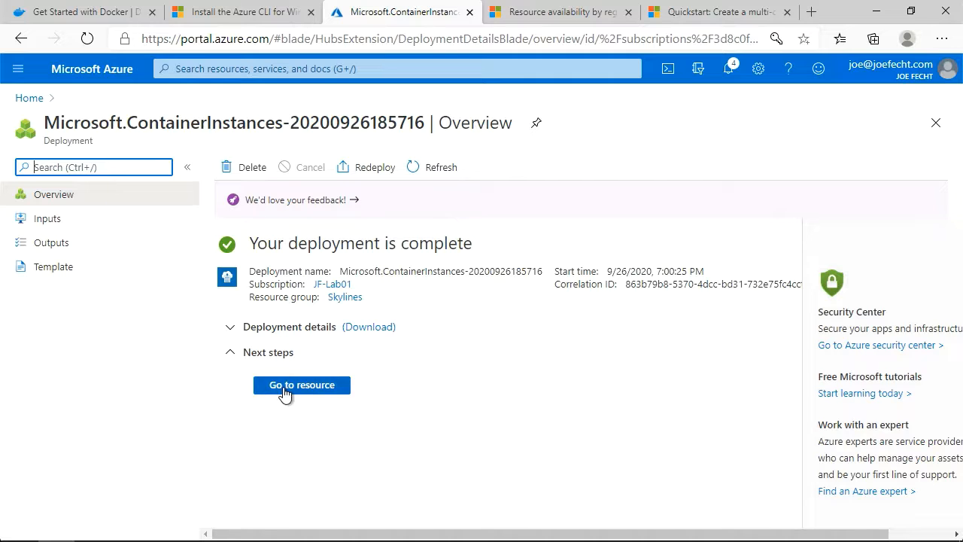
Open the deployed demo-aci resource and look over its essentials and its CPU and memory charts
{"action": "left_click", "coordinate": [281, 388]}
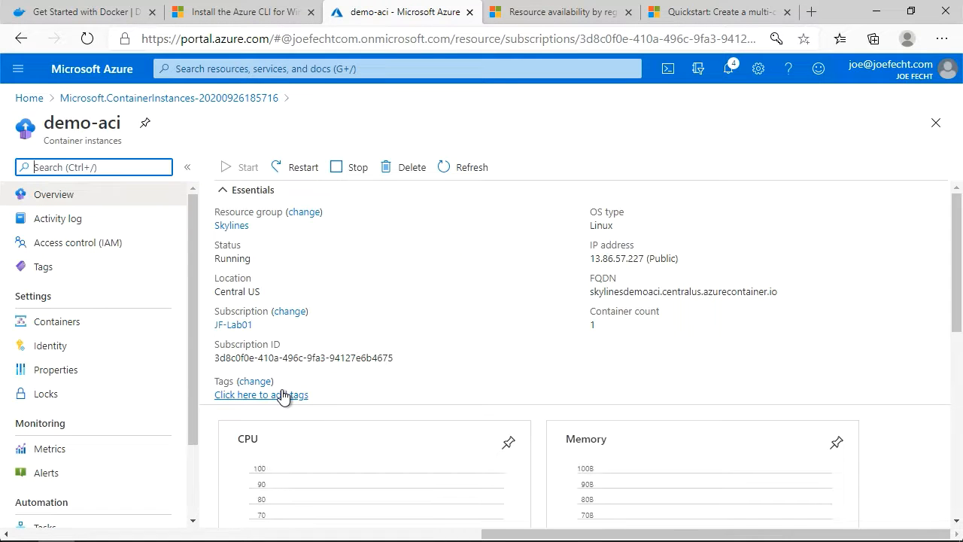
{"action": "scroll", "coordinate": [400, 386], "scroll_direction": "down", "scroll_amount": 1}
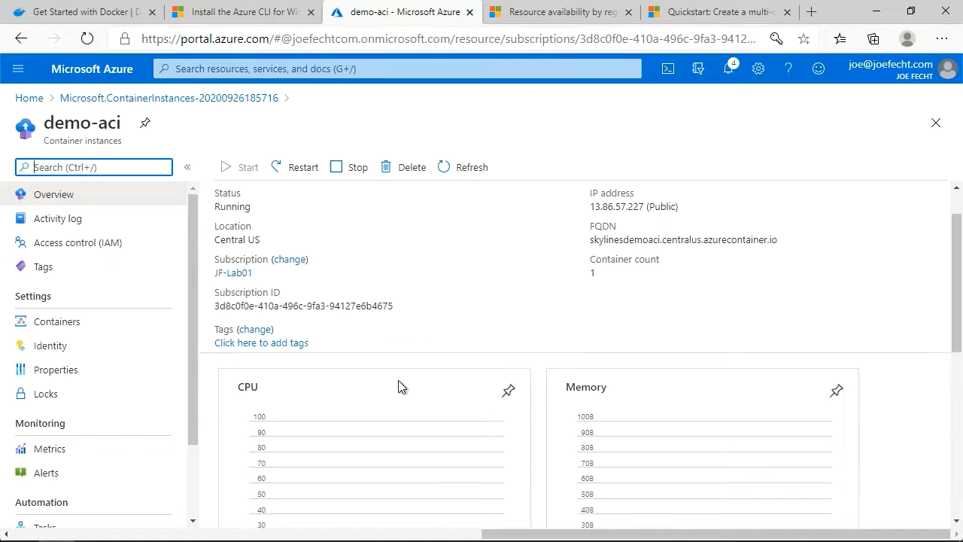
{"action": "scroll", "coordinate": [399, 387], "scroll_direction": "down", "scroll_amount": 3}
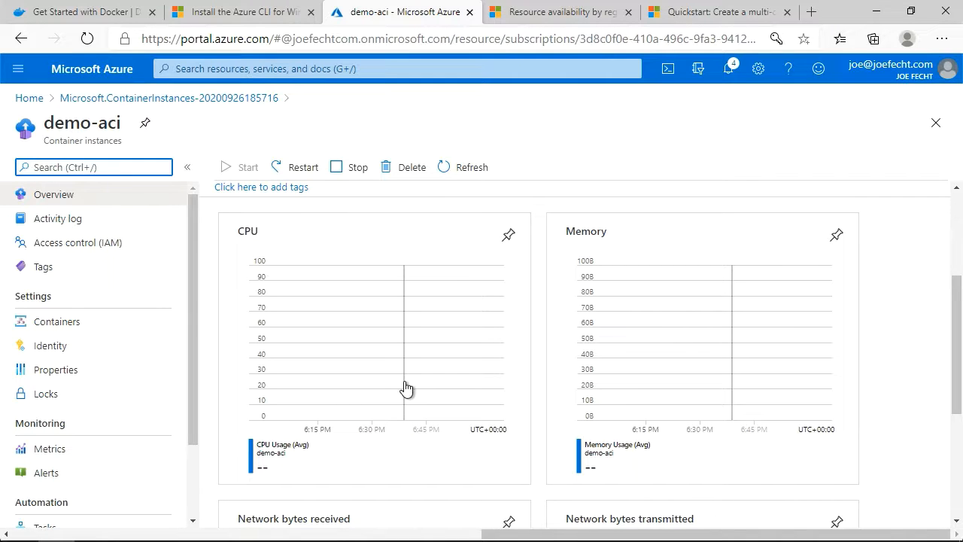
{"action": "scroll", "coordinate": [404, 387], "scroll_direction": "up", "scroll_amount": 4}
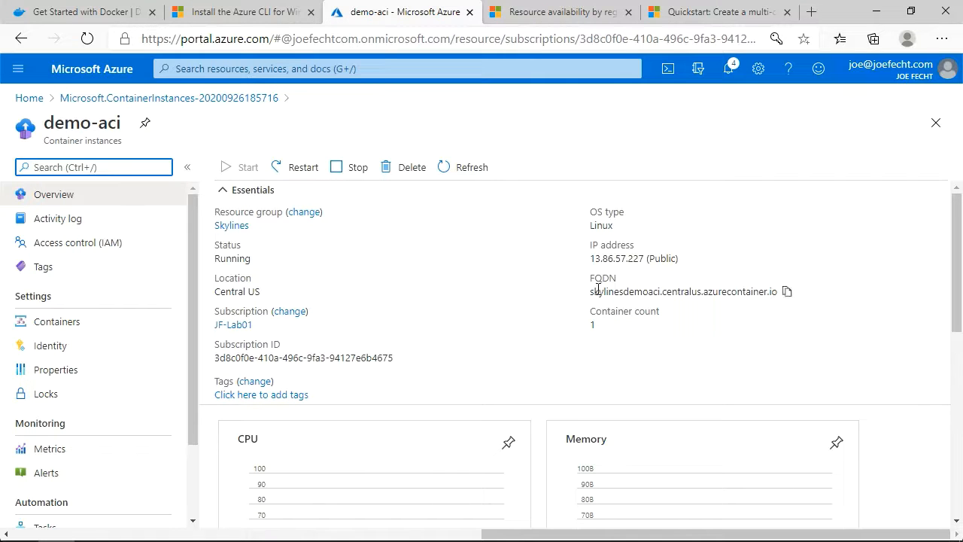
Copy the container's FQDN and open that address in a new browser tab
{"action": "left_click", "coordinate": [786, 293]}
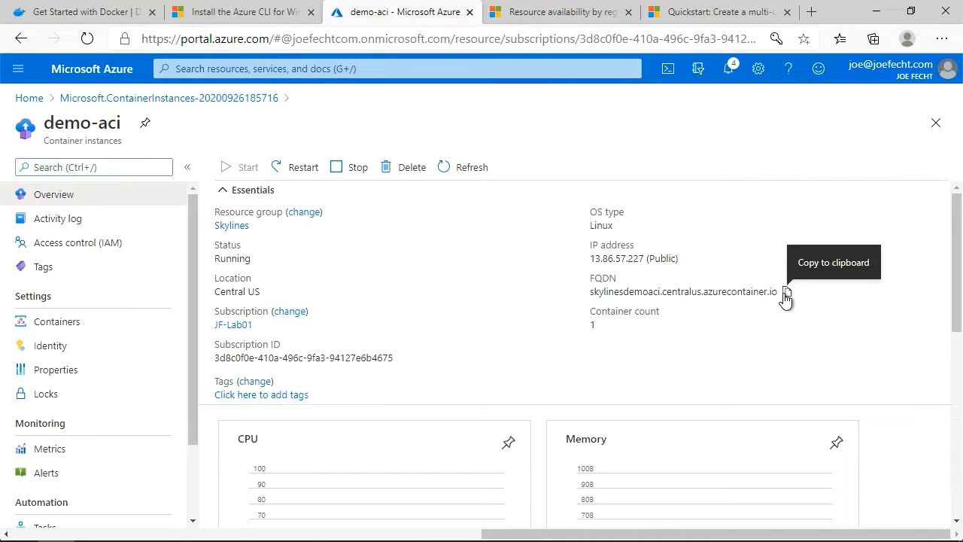
{"action": "left_click", "coordinate": [786, 294]}
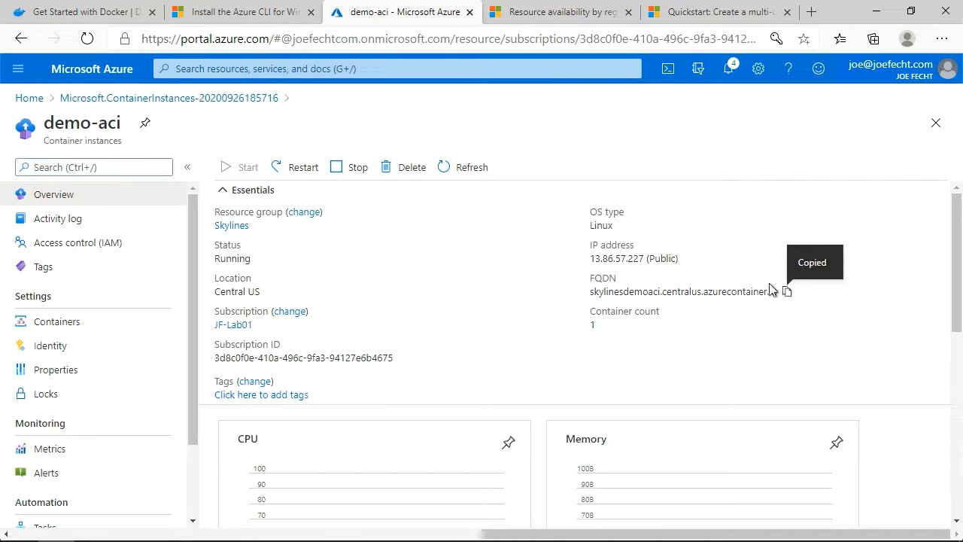
{"action": "left_click", "coordinate": [813, 12]}
{"action": "key", "text": "ctrl+v"}
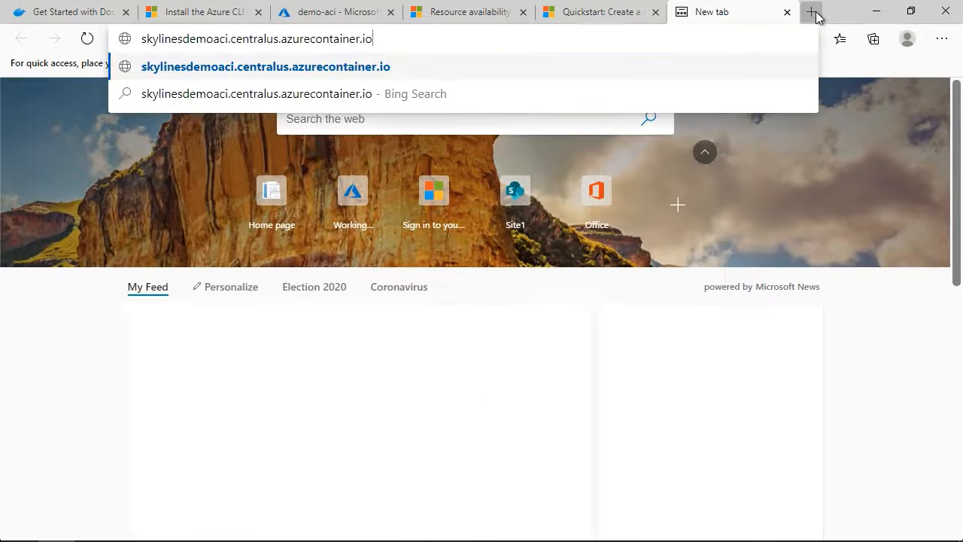
{"action": "key", "text": "Return"}
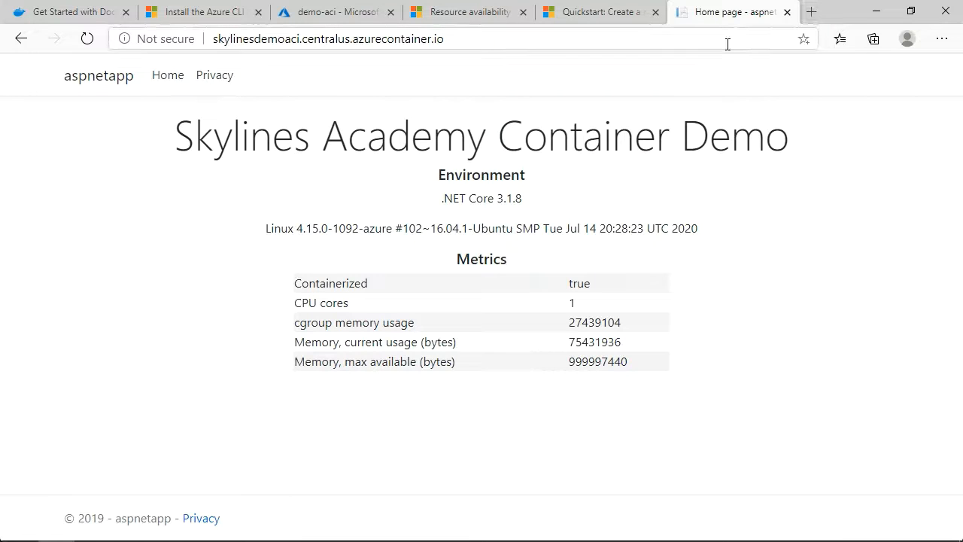
Reload the container's demo page repeatedly to generate traffic
{"action": "left_click", "coordinate": [85, 41]}
{"action": "left_click", "coordinate": [85, 42]}
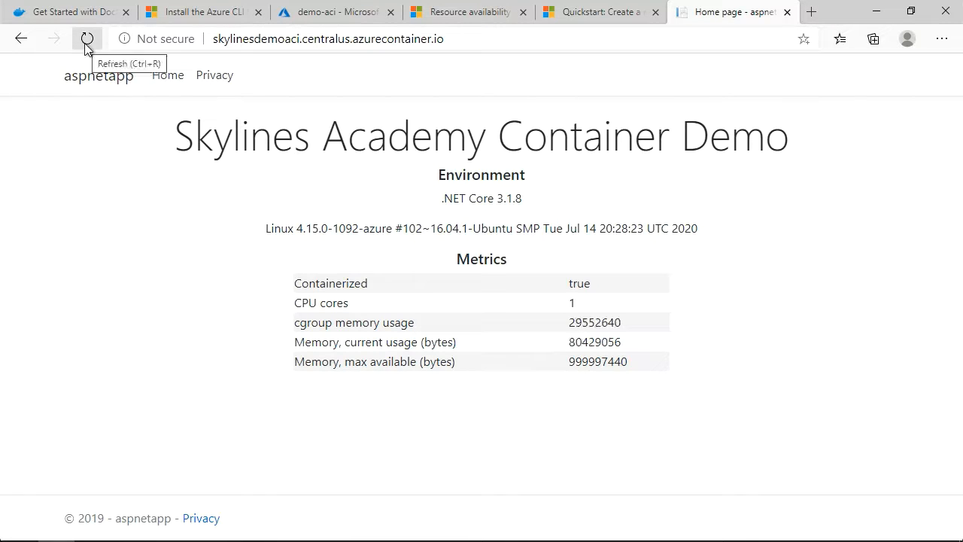
{"action": "left_click", "coordinate": [86, 41]}
{"action": "left_click", "coordinate": [86, 42]}
{"action": "left_click", "coordinate": [86, 43]}
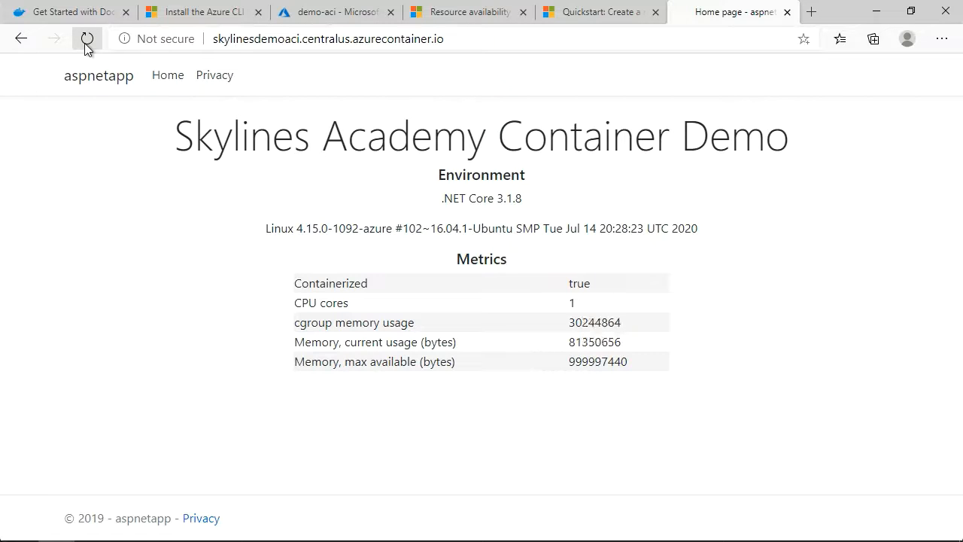
{"action": "left_click", "coordinate": [86, 42]}
{"action": "left_click", "coordinate": [86, 42]}
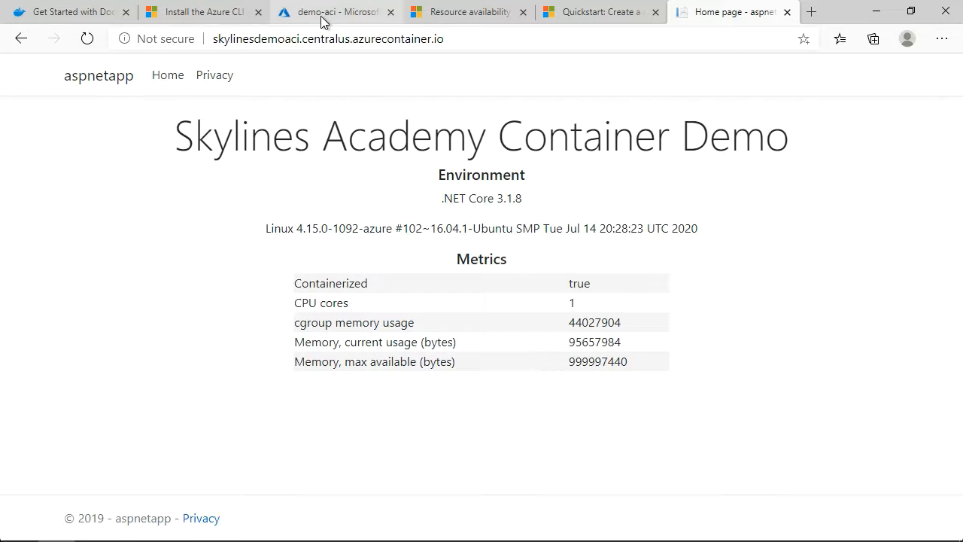
Return to the demo-aci overview and examine its CPU, memory and network charts
{"action": "left_click", "coordinate": [323, 22]}
{"action": "scroll", "coordinate": [434, 268], "scroll_direction": "down", "scroll_amount": 3}
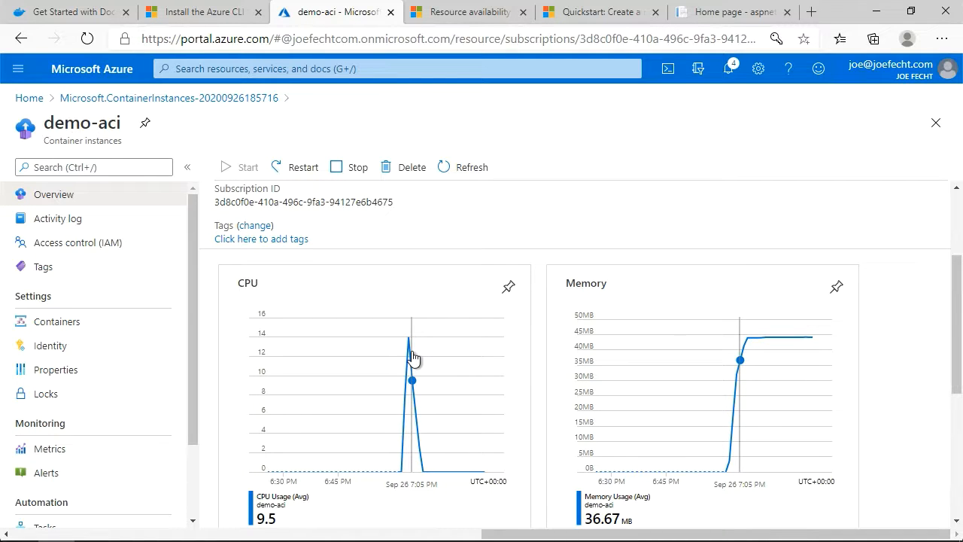
{"action": "scroll", "coordinate": [412, 358], "scroll_direction": "down", "scroll_amount": 5}
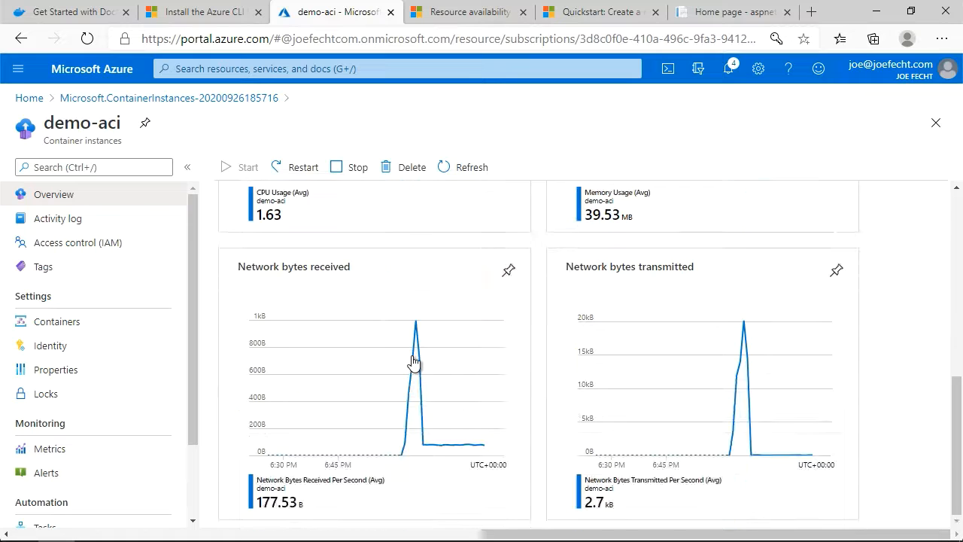